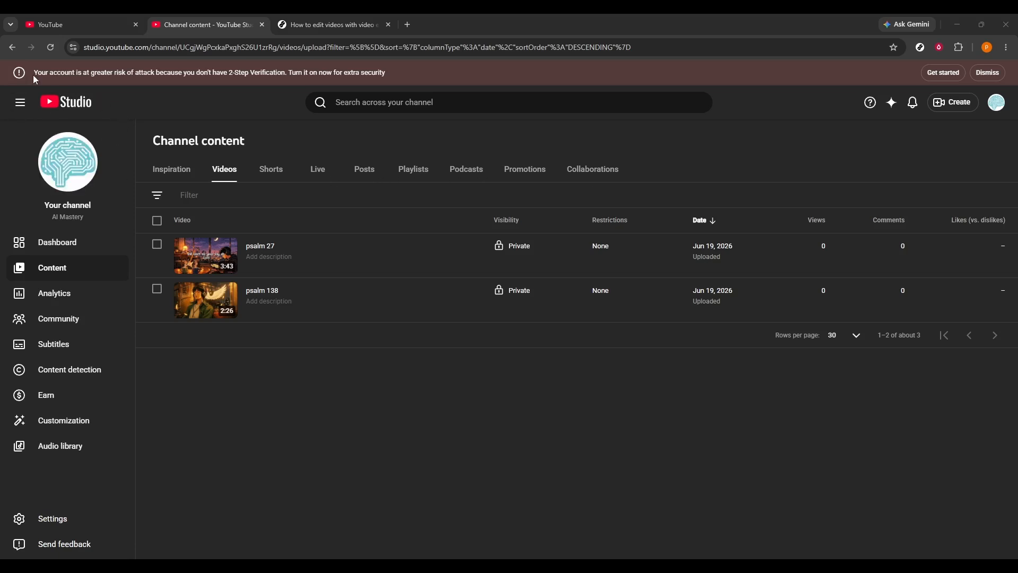
- Open the psalm 27 video from the channel's content in YouTube Studio and start its video editor
click(59, 27)
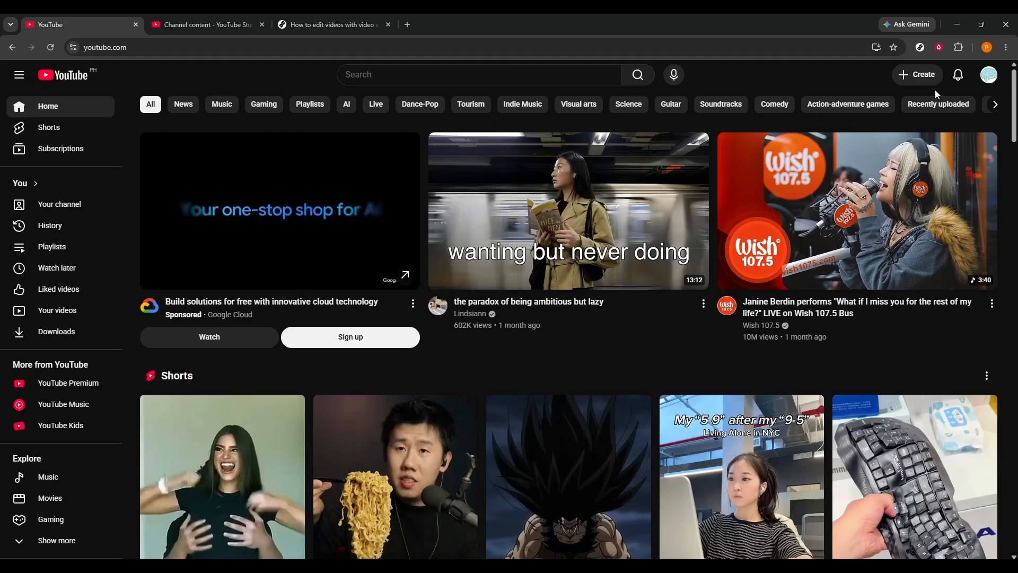
click(987, 78)
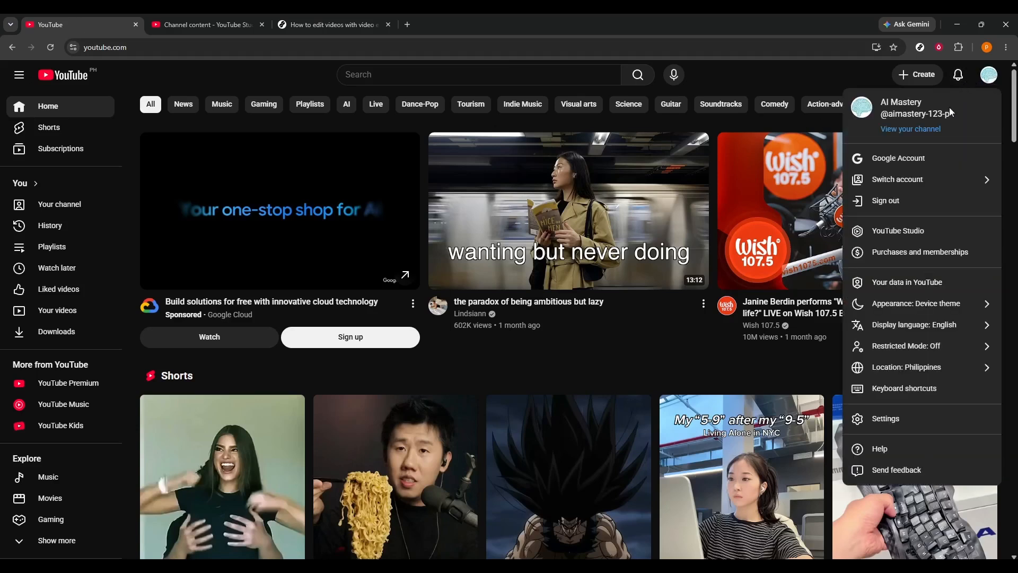
click(943, 227)
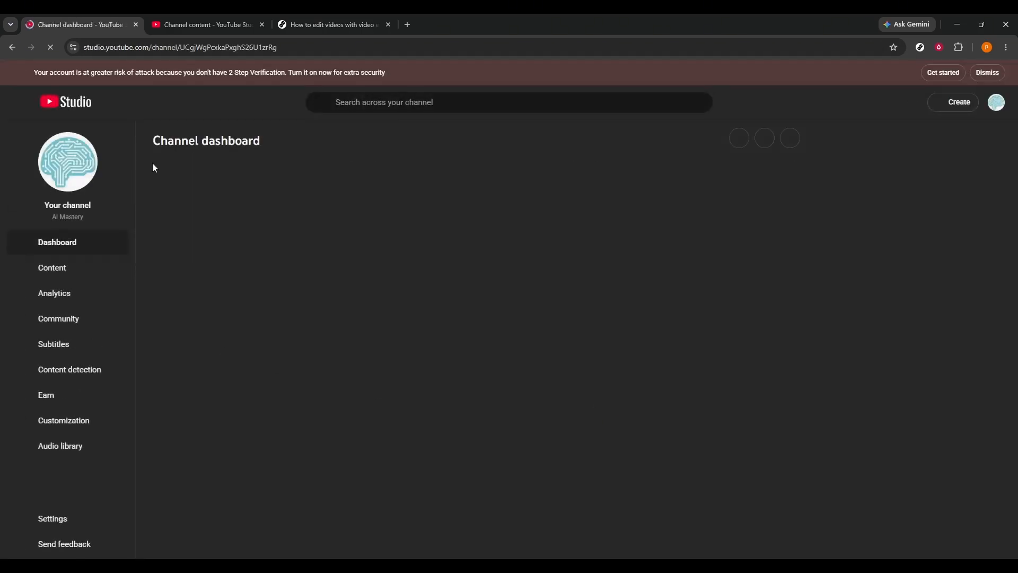
click(117, 275)
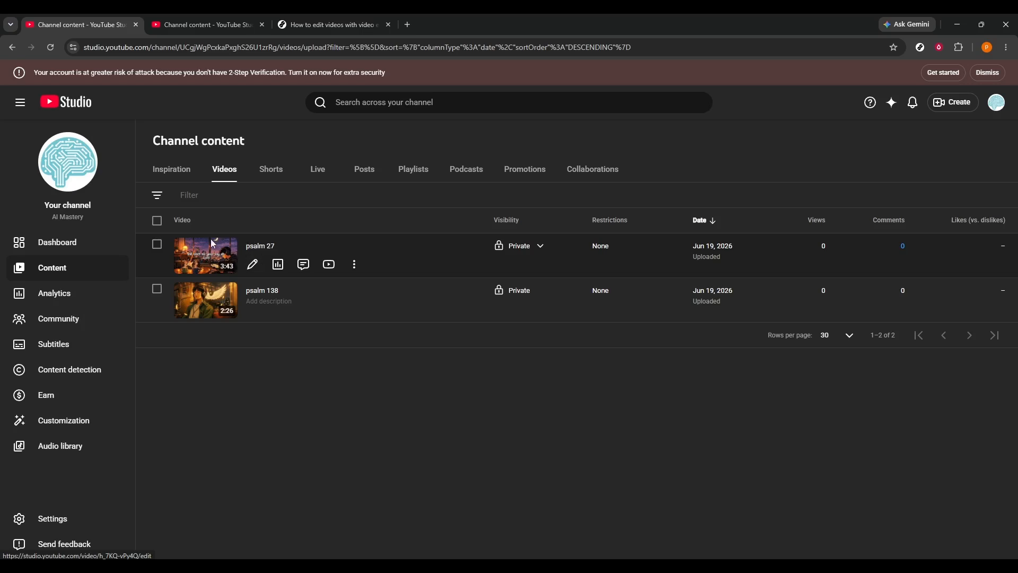
click(215, 260)
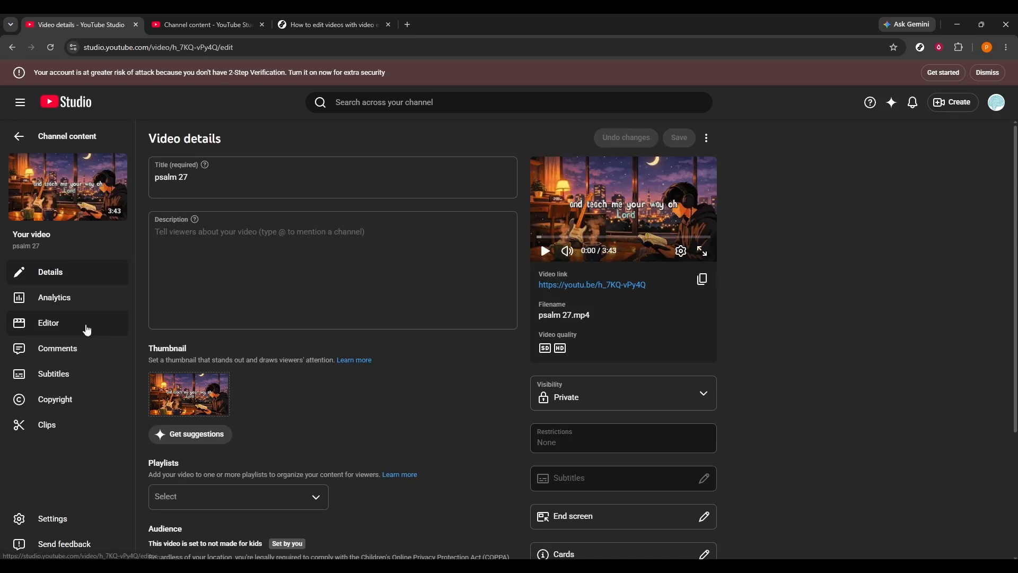
click(67, 327)
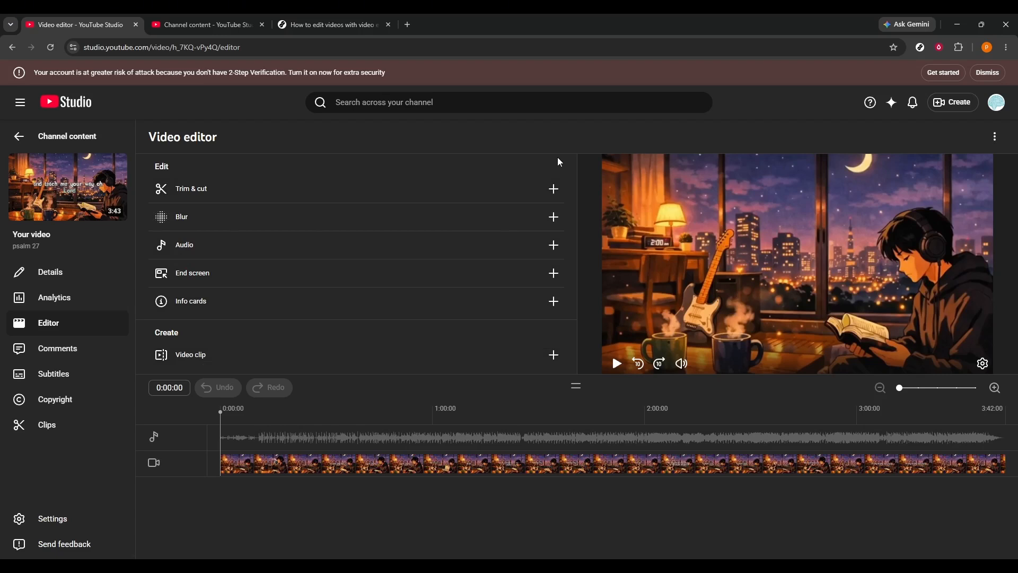
- Trim the video so that it starts at about 0:11 and ends at about 3:21
click(529, 191)
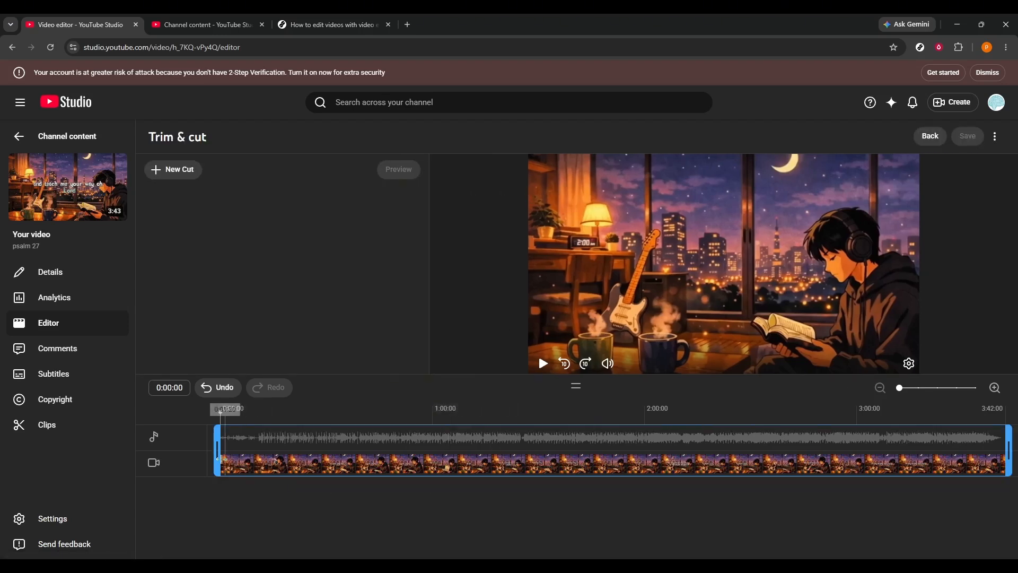
click(231, 461)
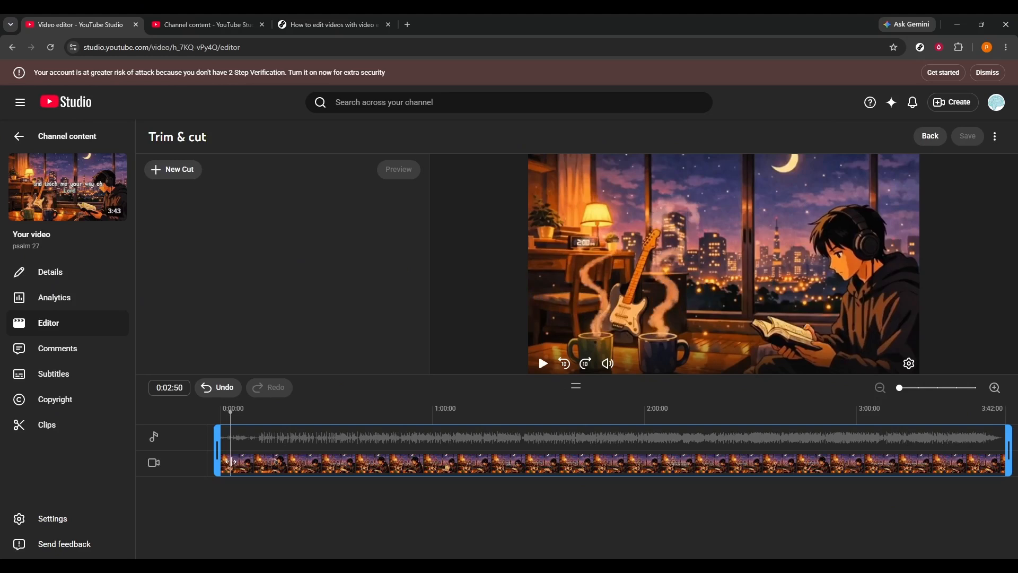
drag(217, 460, 257, 463)
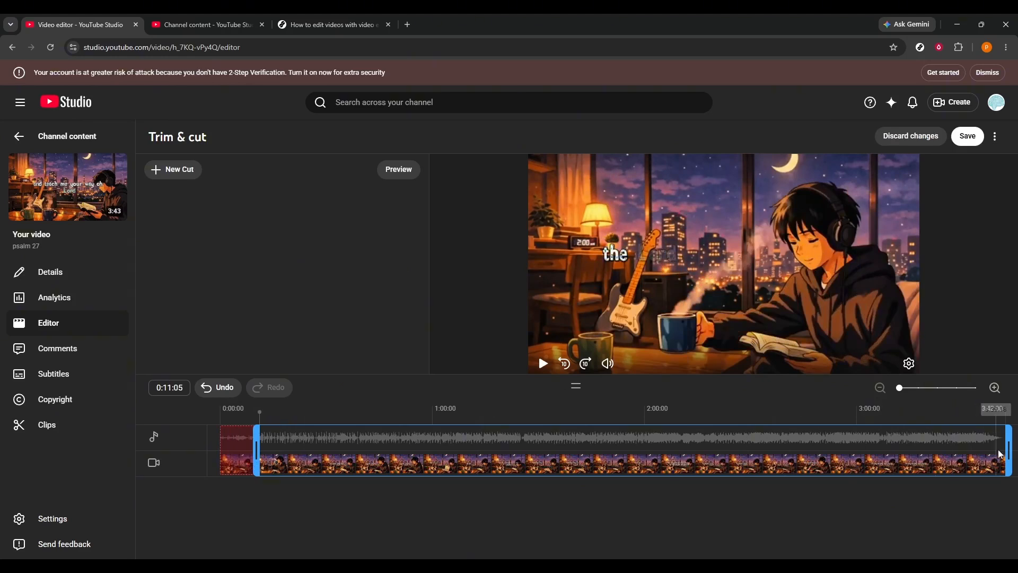
drag(1006, 448, 937, 456)
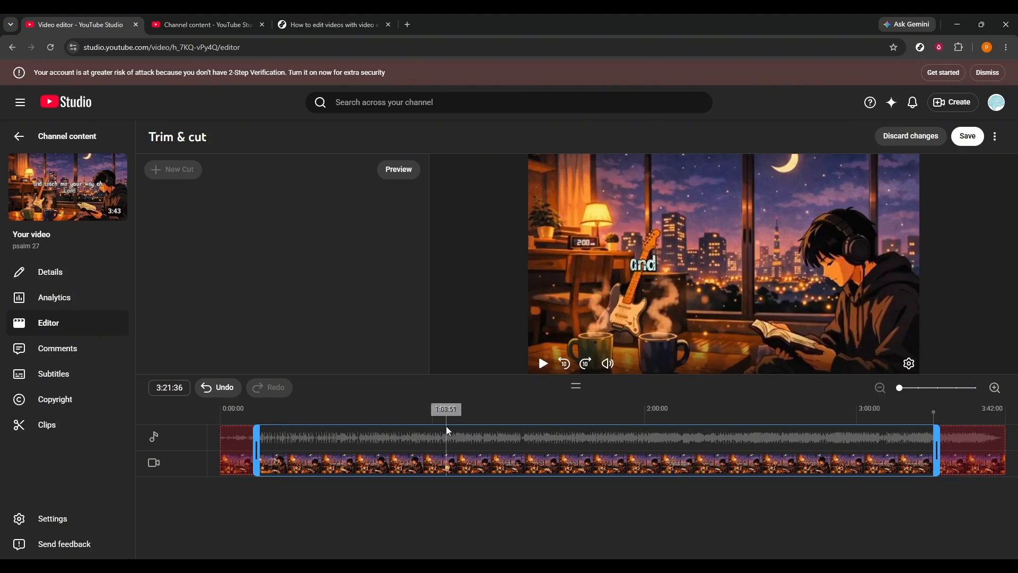
- Add a cut from about 1:30 to 1:41 in the middle of the video, and discard all trim and cut changes
click(512, 433)
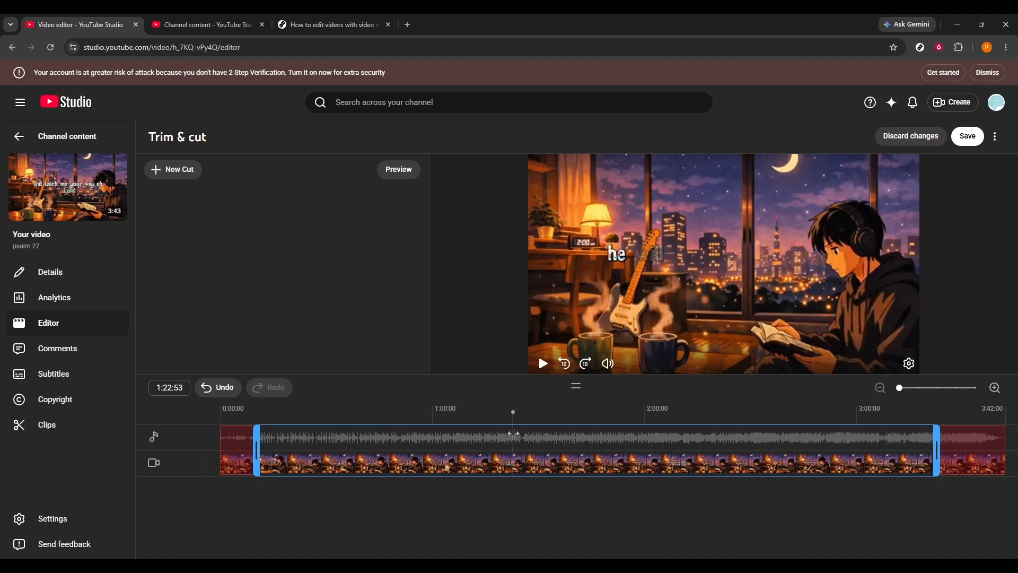
click(192, 175)
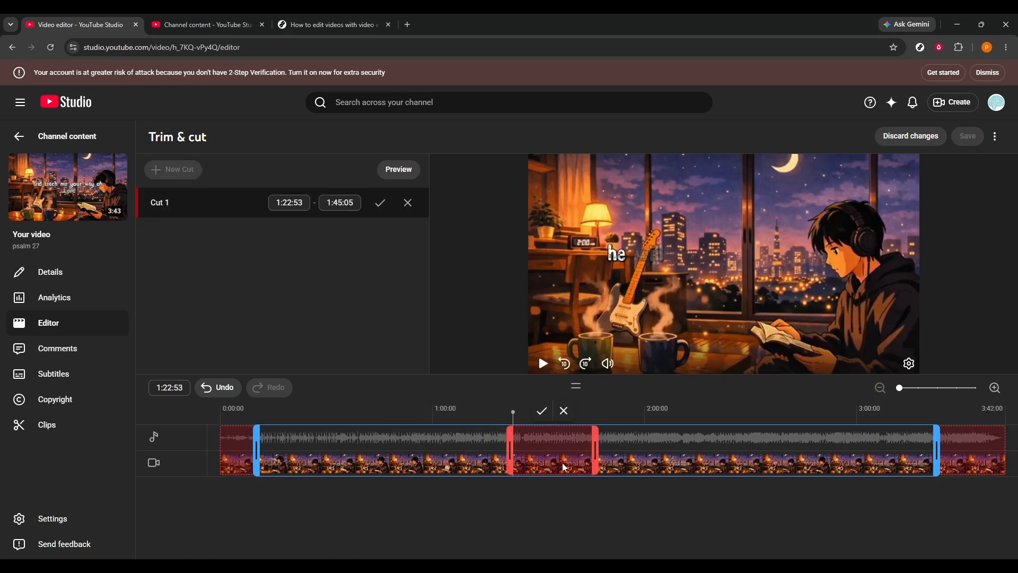
drag(513, 443, 578, 443)
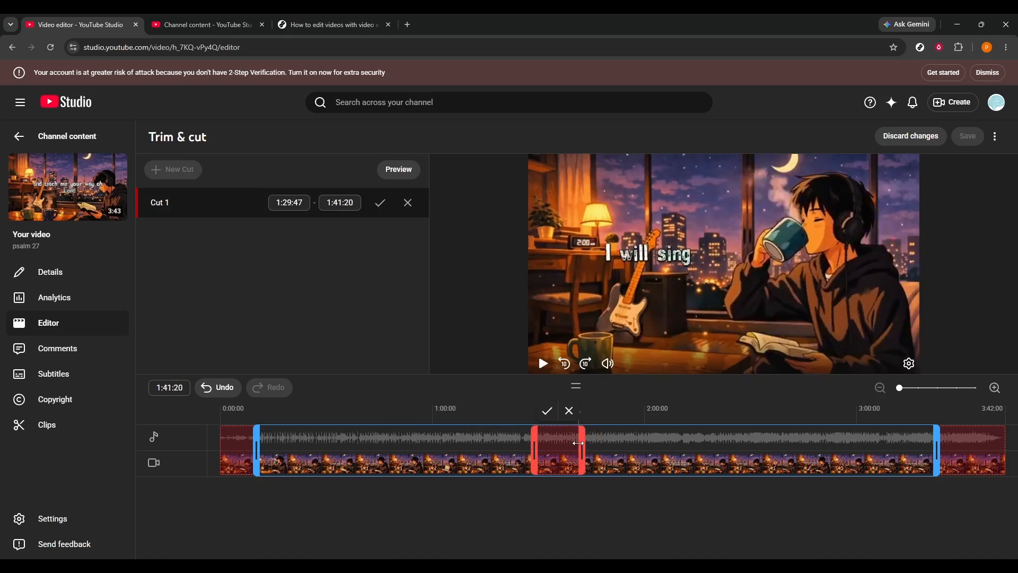
click(546, 412)
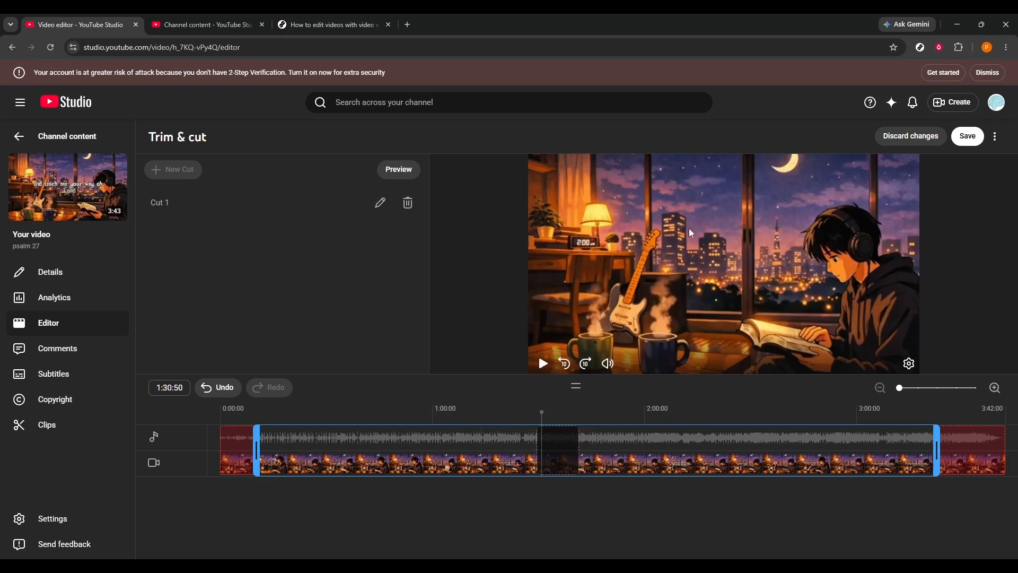
click(919, 138)
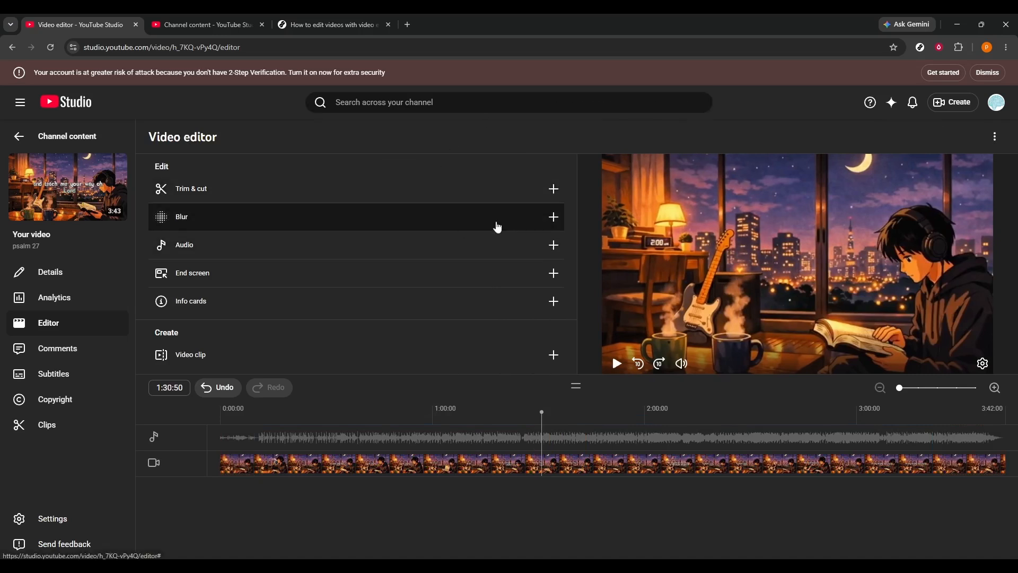
- Add a rectangular custom blur, place it over the lamp in the video frame, and discard the blur changes
click(522, 225)
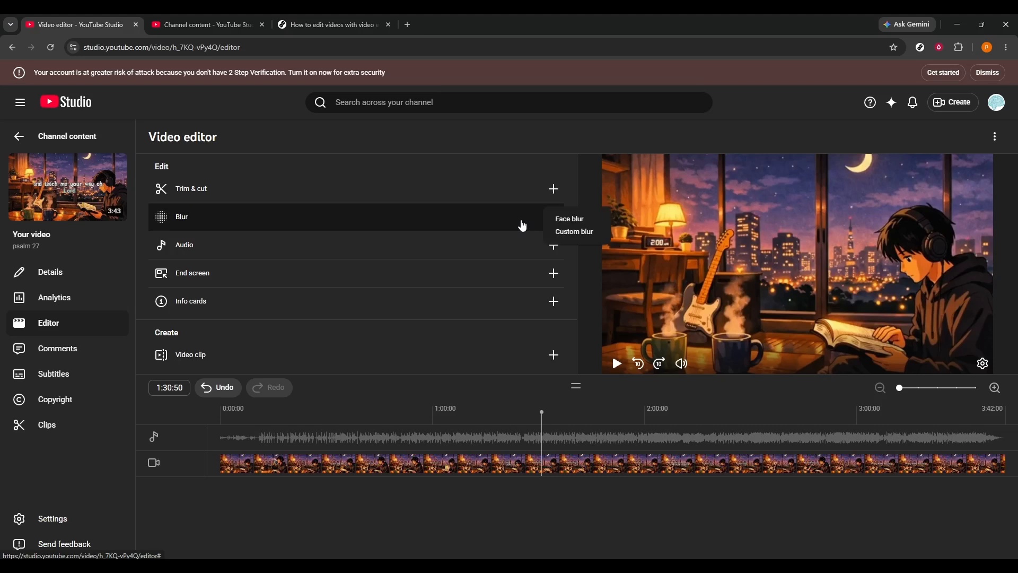
click(569, 235)
drag(837, 283, 663, 246)
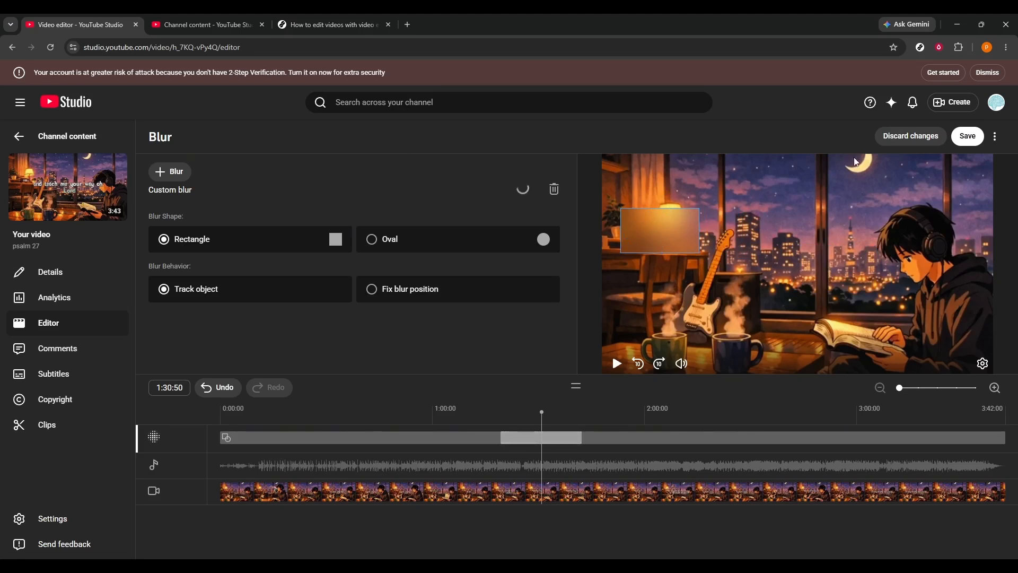
click(910, 136)
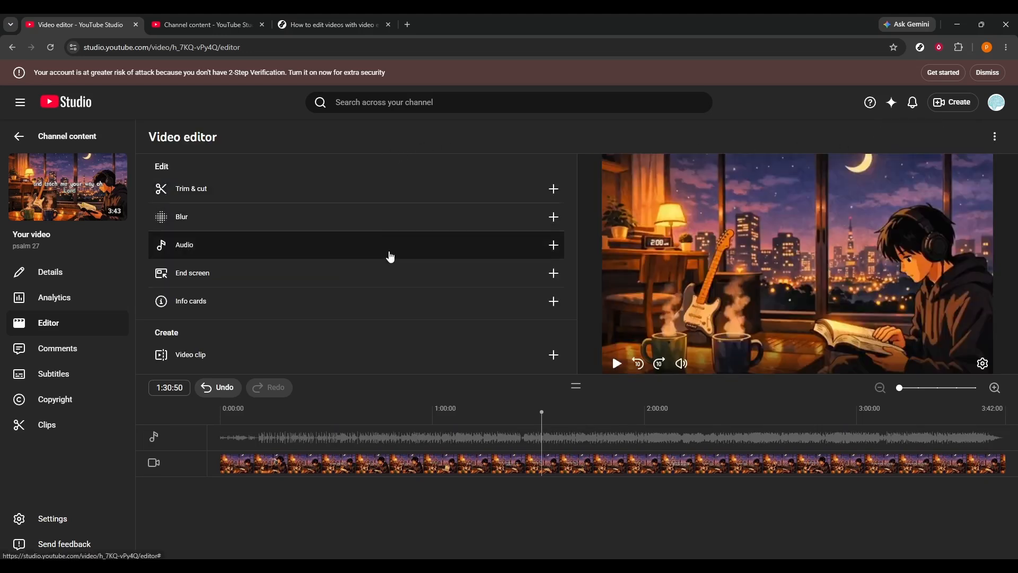
- Add the audio tracks Spring In My Step and Statement to the video, and discard the audio changes
click(390, 257)
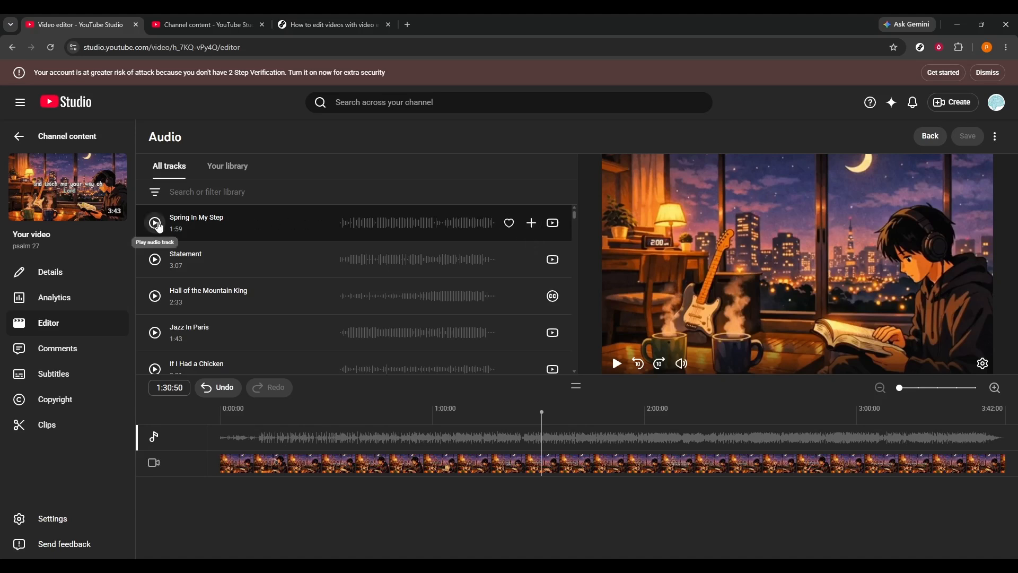
click(530, 223)
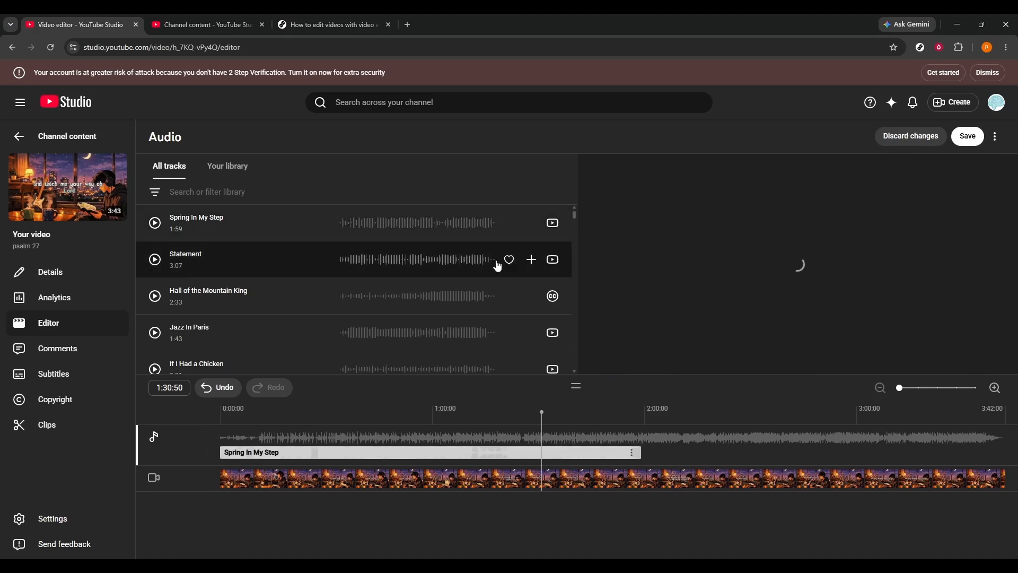
click(536, 261)
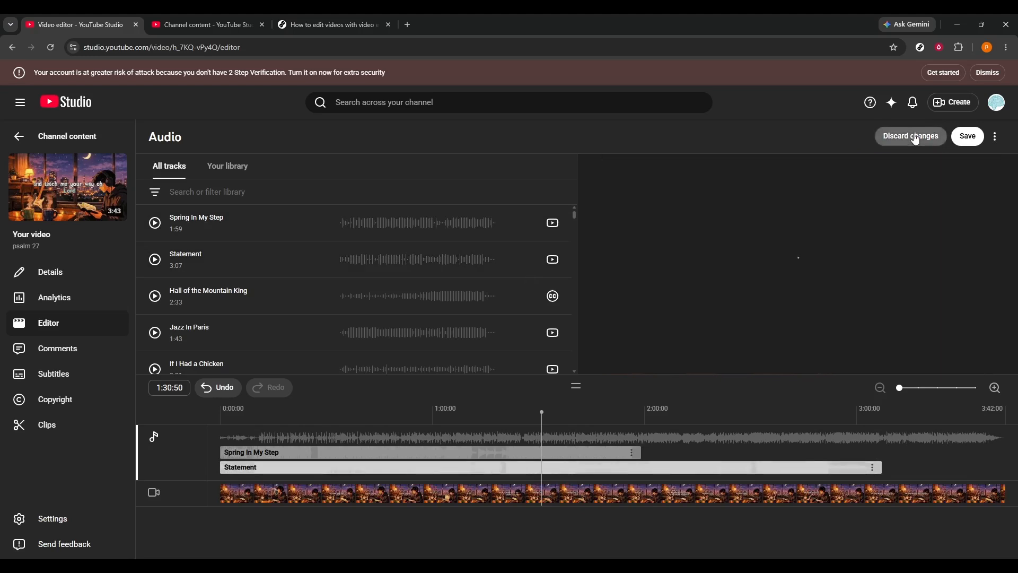
click(914, 136)
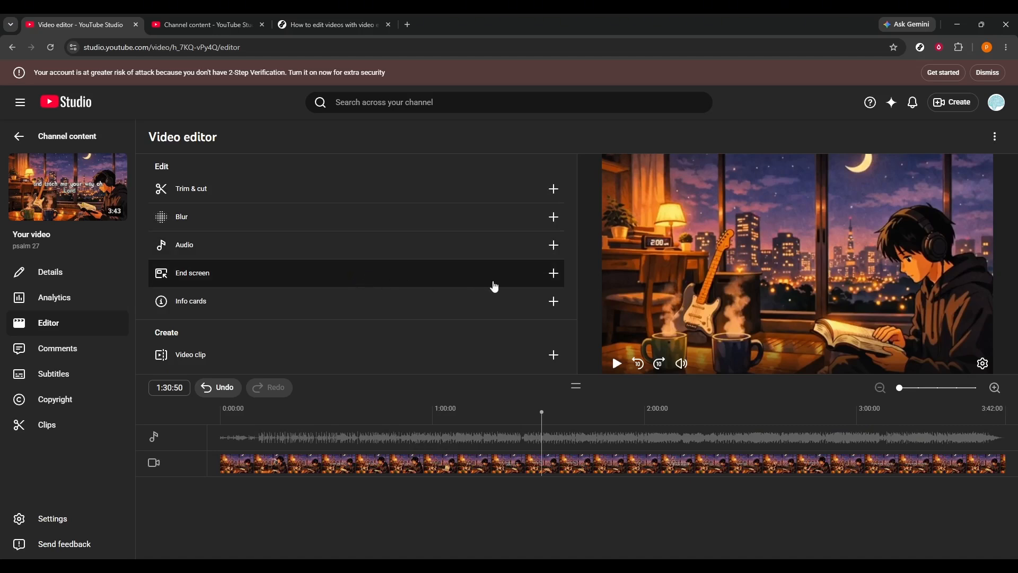
- Check the end screen element types, and try a video info card linking to psalm 138 at 1:30:50 before deleting it
click(552, 287)
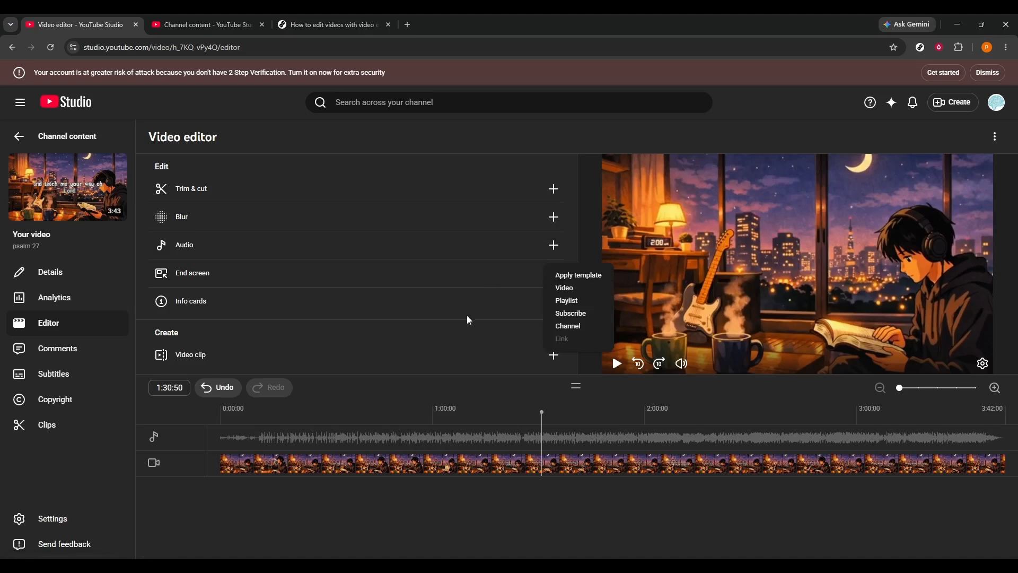
click(519, 315)
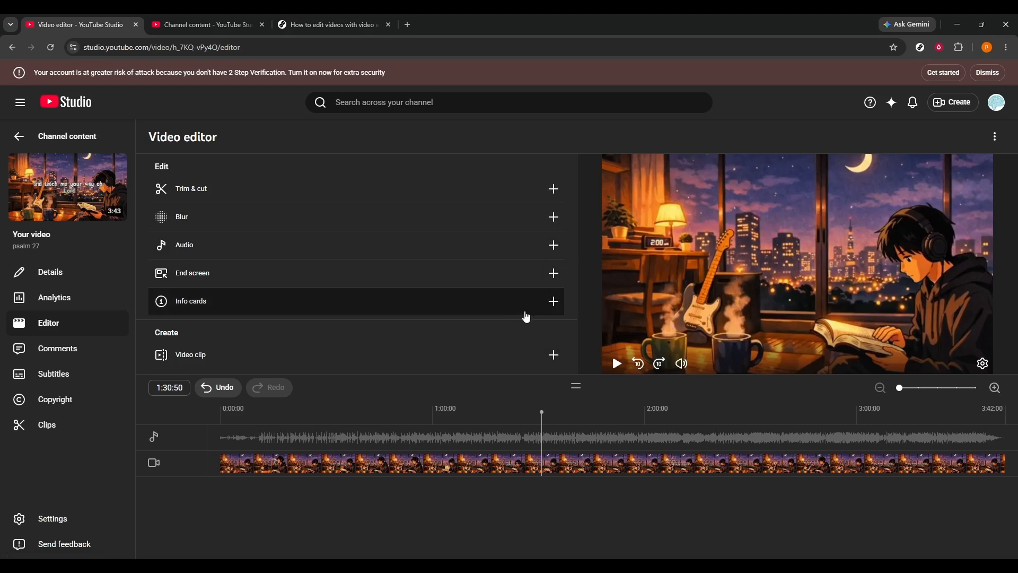
click(552, 311)
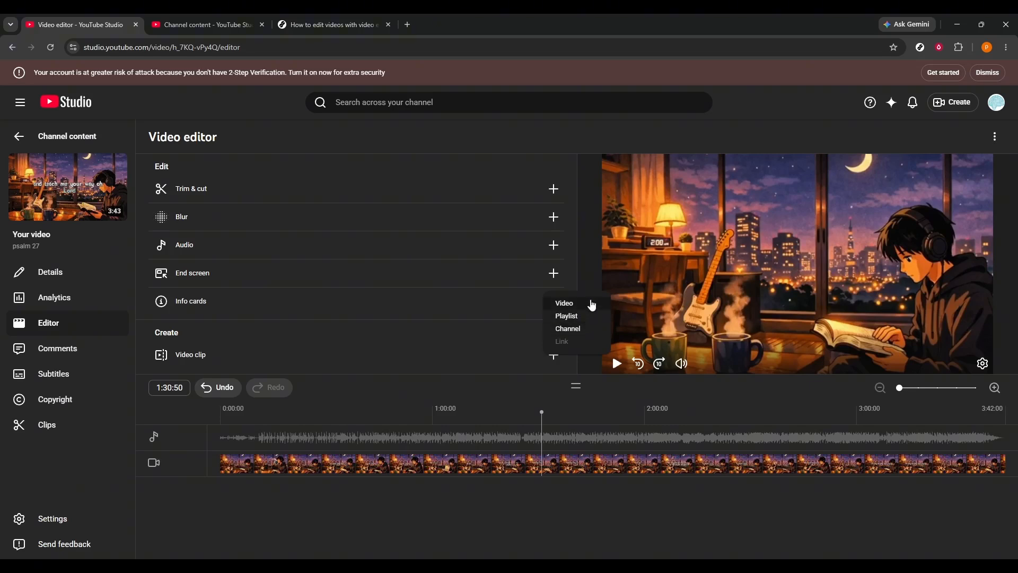
click(590, 305)
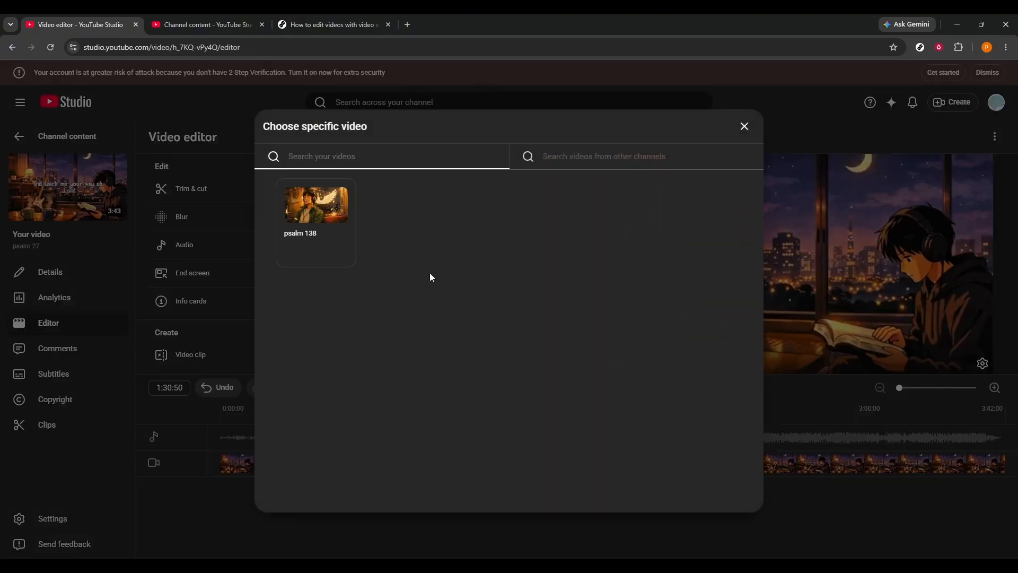
click(307, 222)
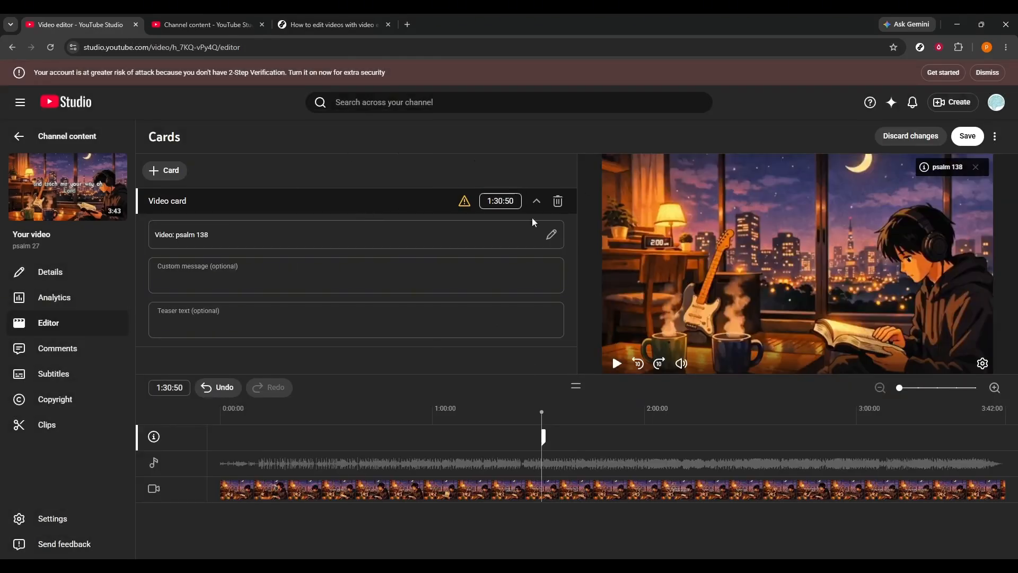
click(558, 202)
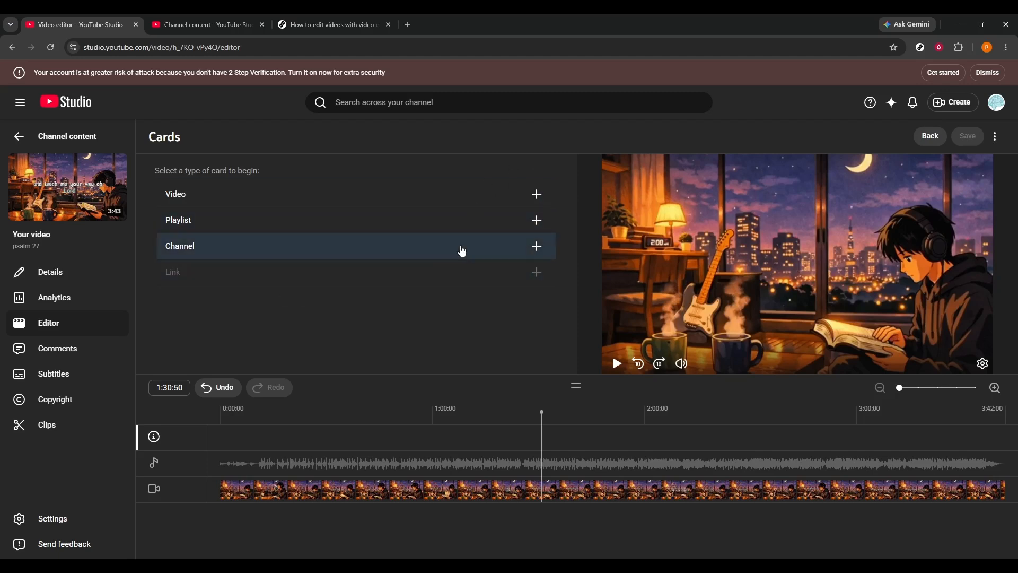
click(929, 137)
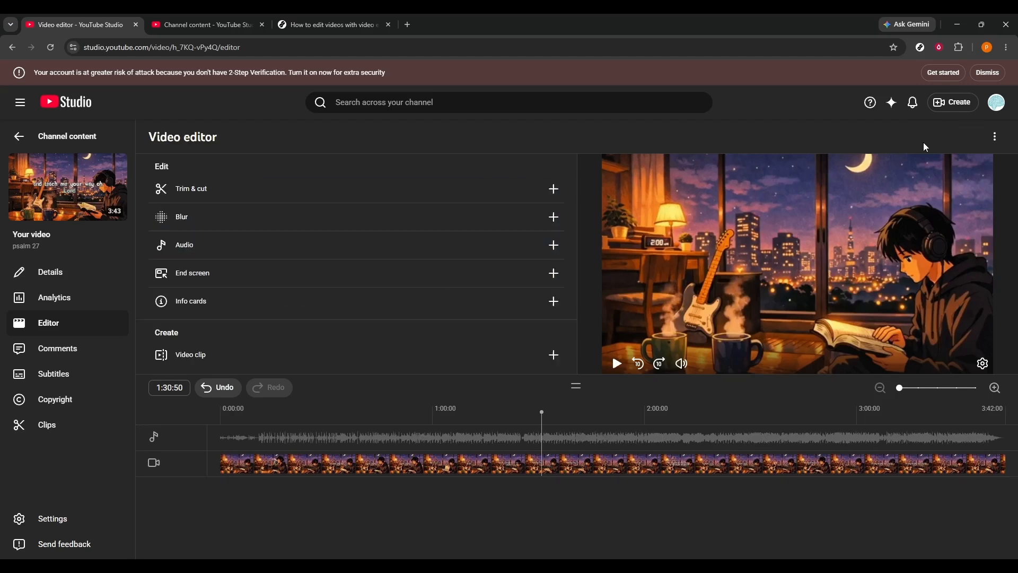
- Add a new cut starting at 1:30:50 in Trim & cut and accept the marked section
click(455, 180)
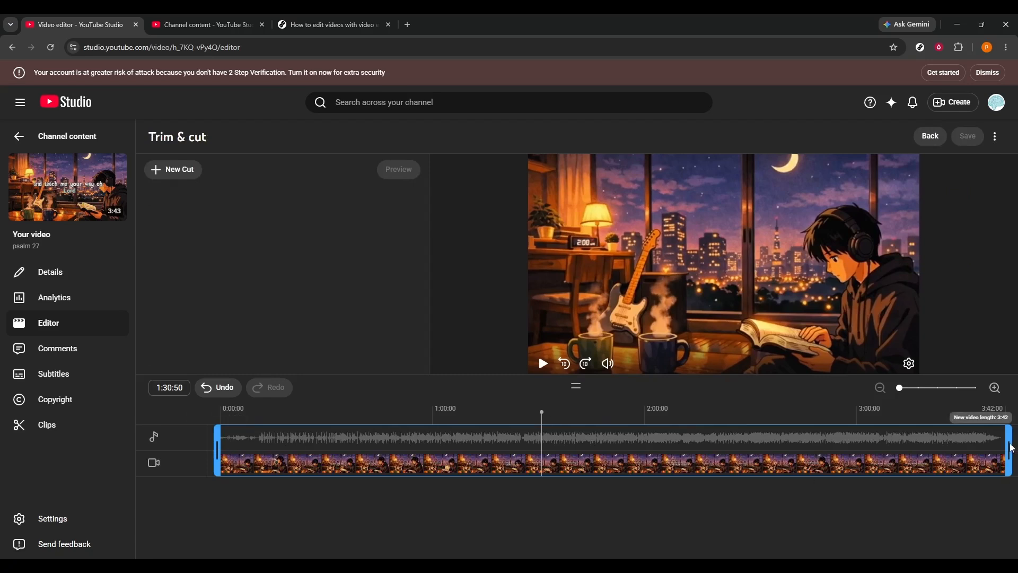
click(169, 172)
click(571, 418)
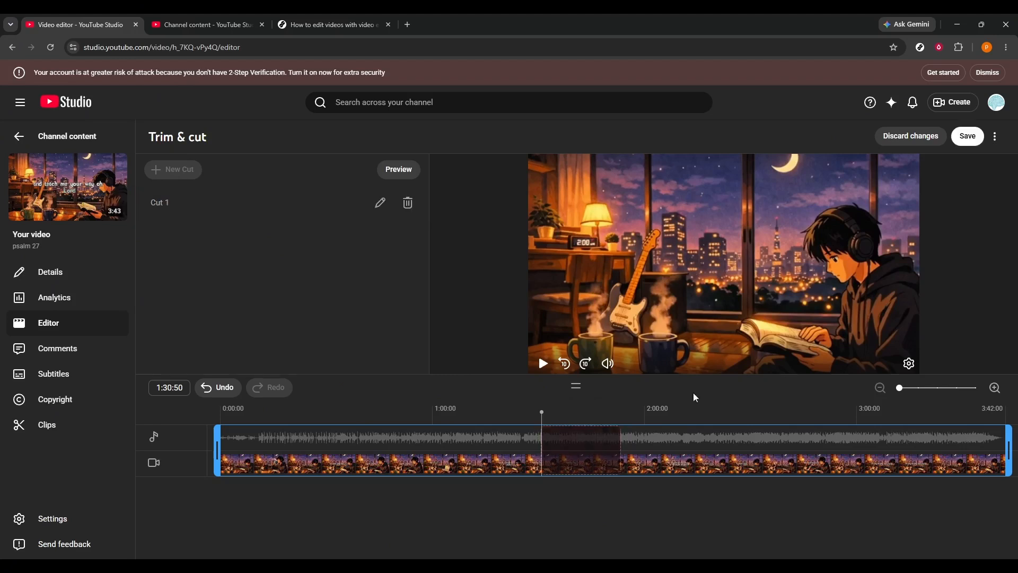
- Save the cut video, acknowledging that the changes are permanent, and confirm the new length
click(965, 141)
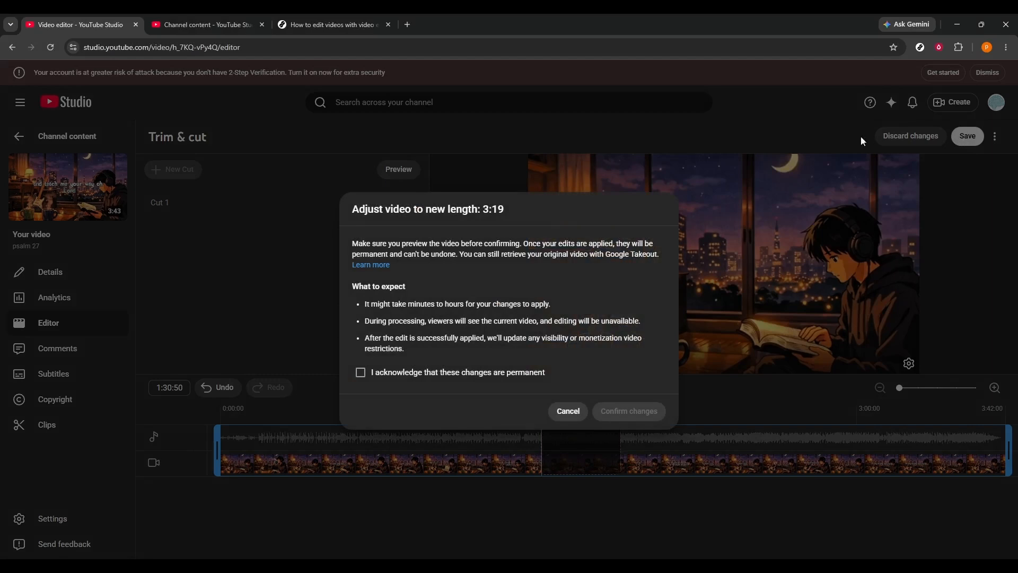
click(418, 378)
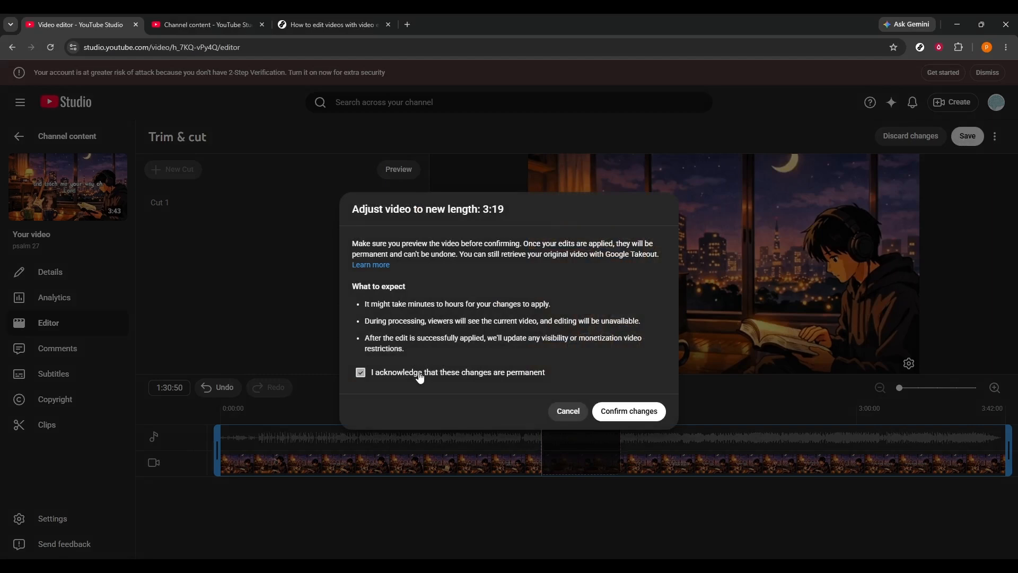
click(639, 410)
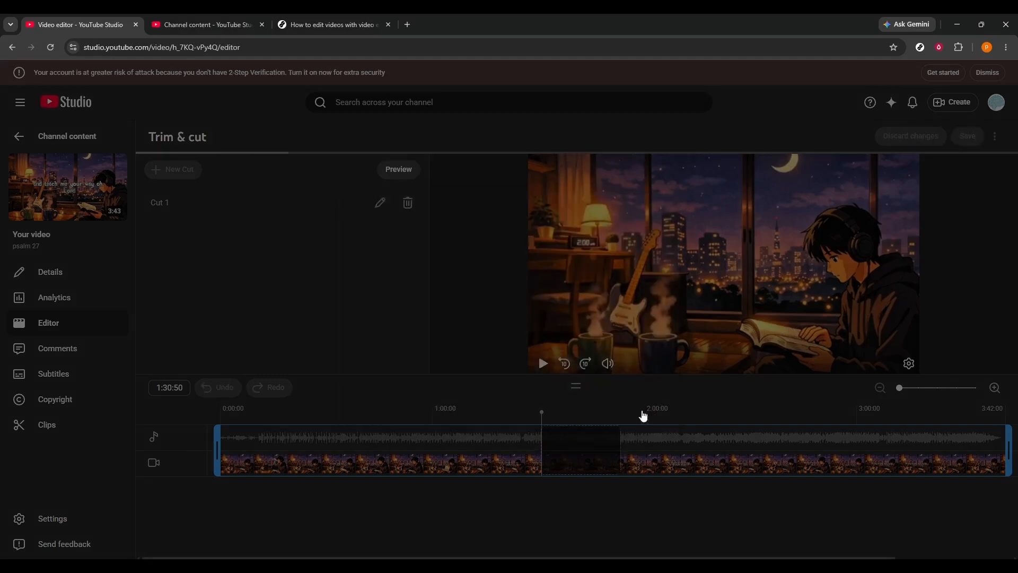